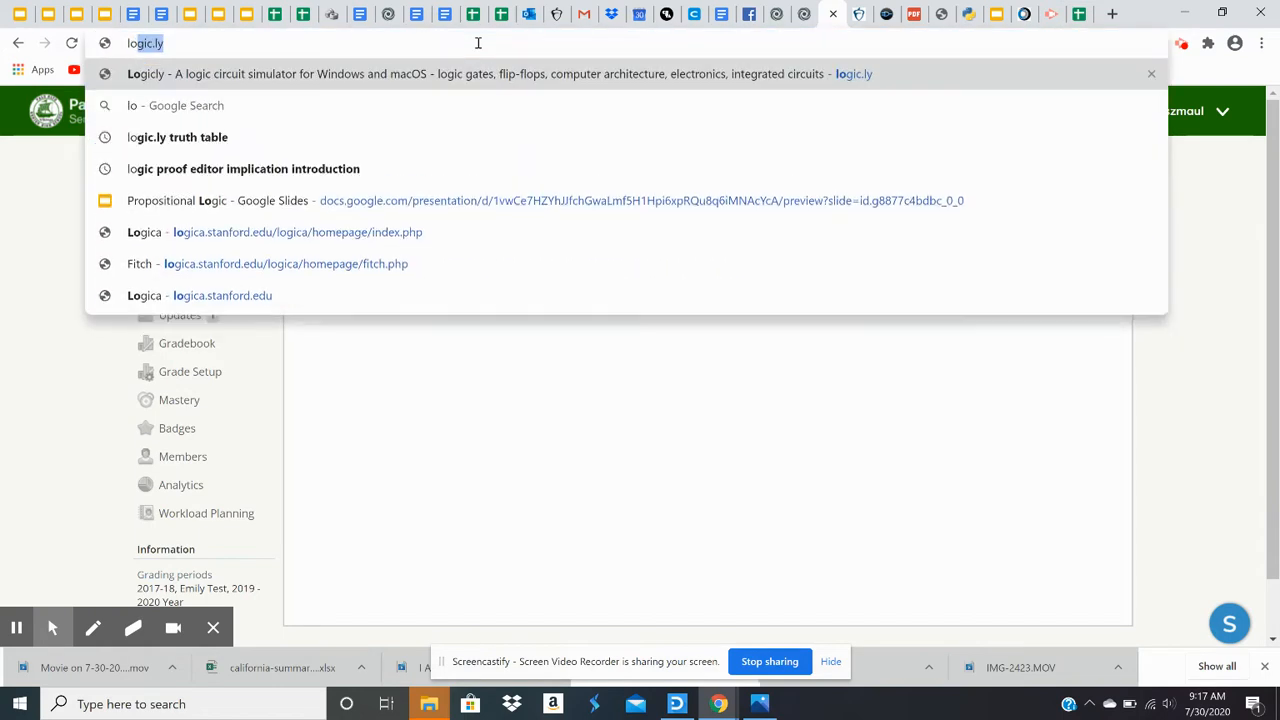
Step: Go to the logic.ly website
text(.)
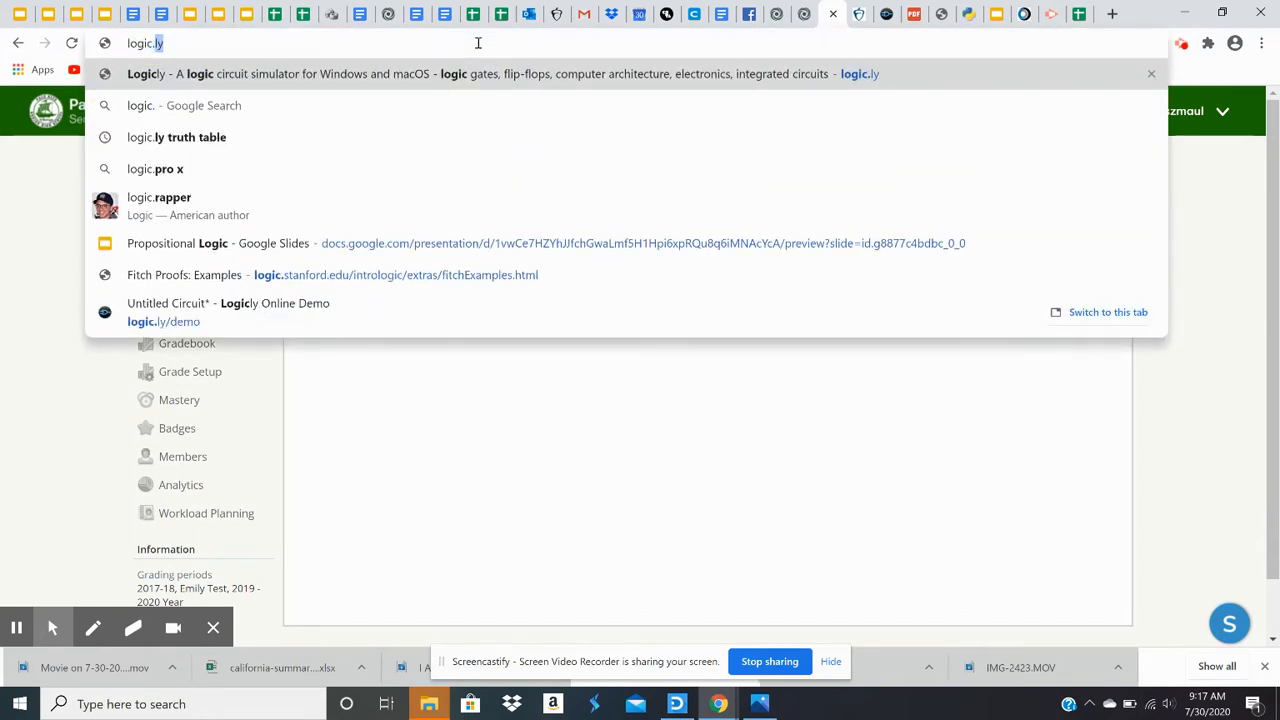
text(ly)
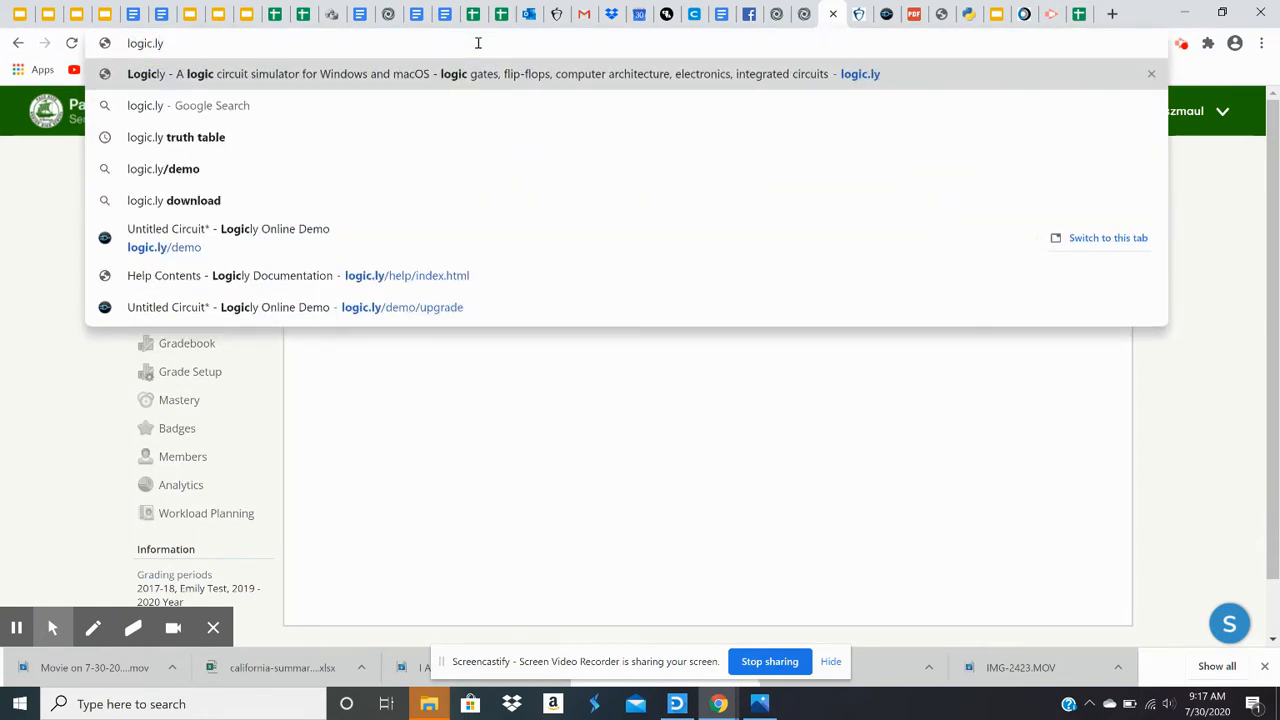
key(Return)
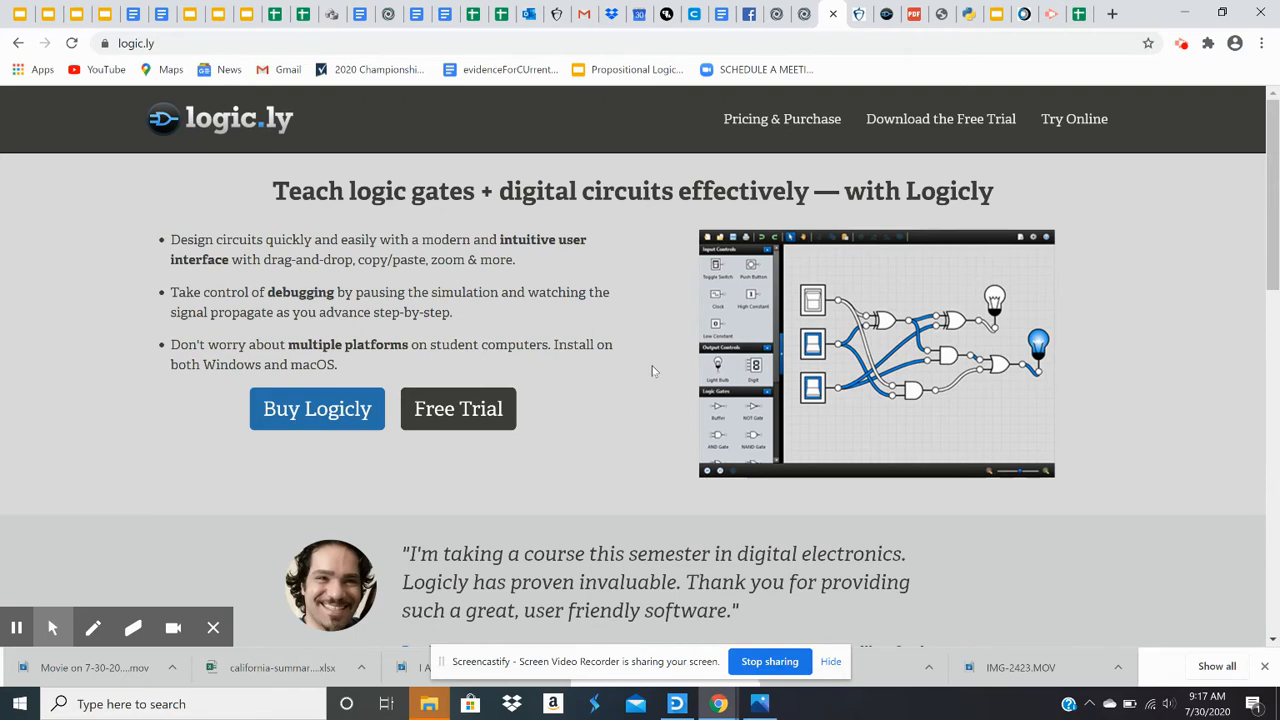
Step: Open the free online Logicly demo in the browser and dismiss the welcome samples dialog
click(456, 415)
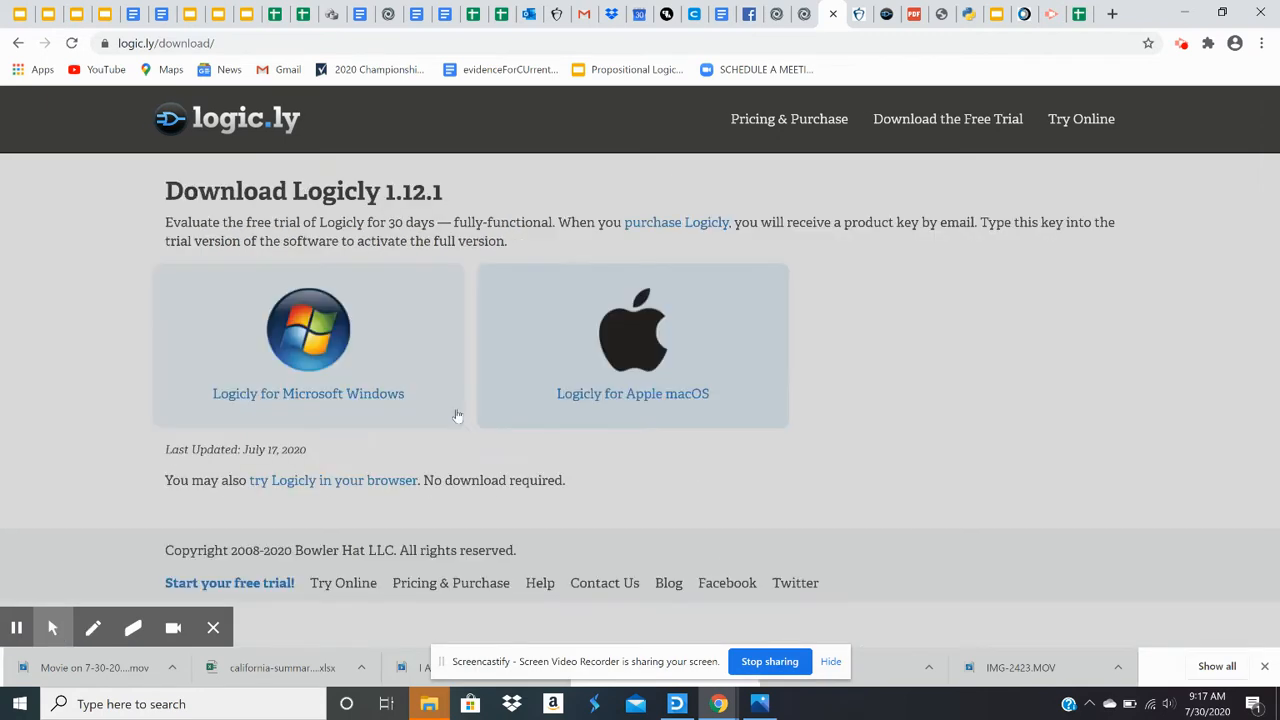
click(320, 484)
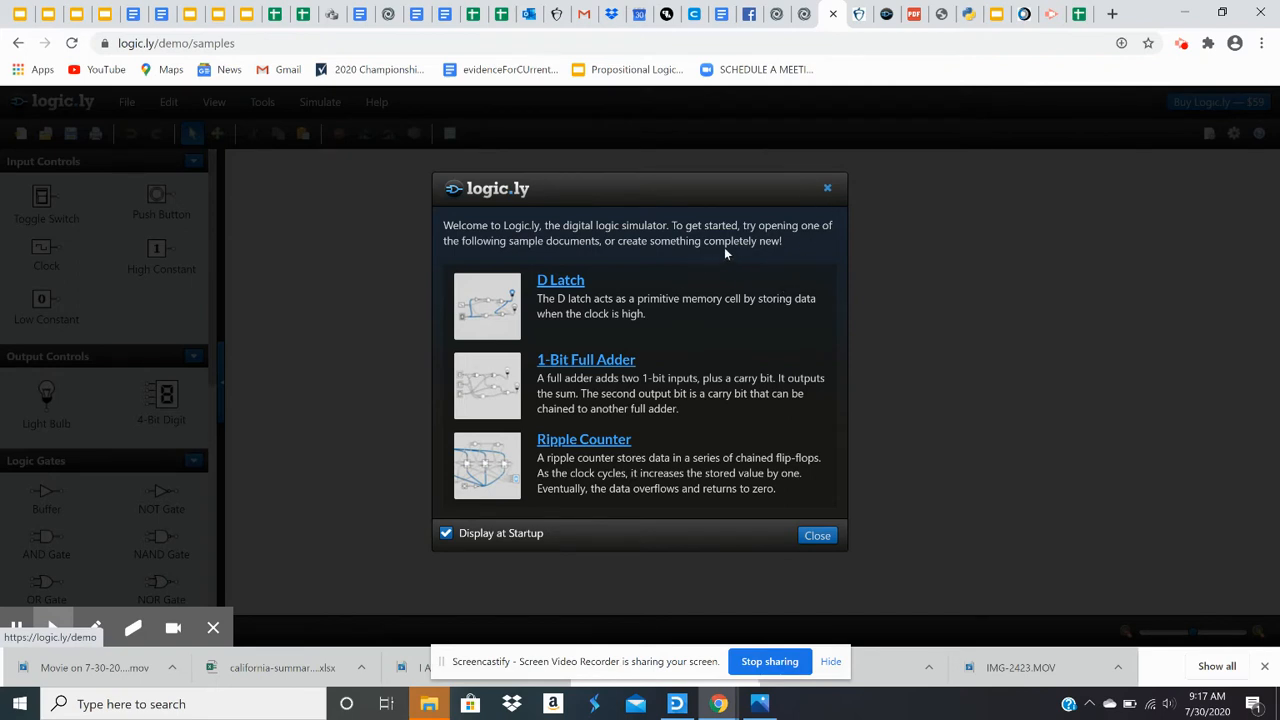
click(827, 190)
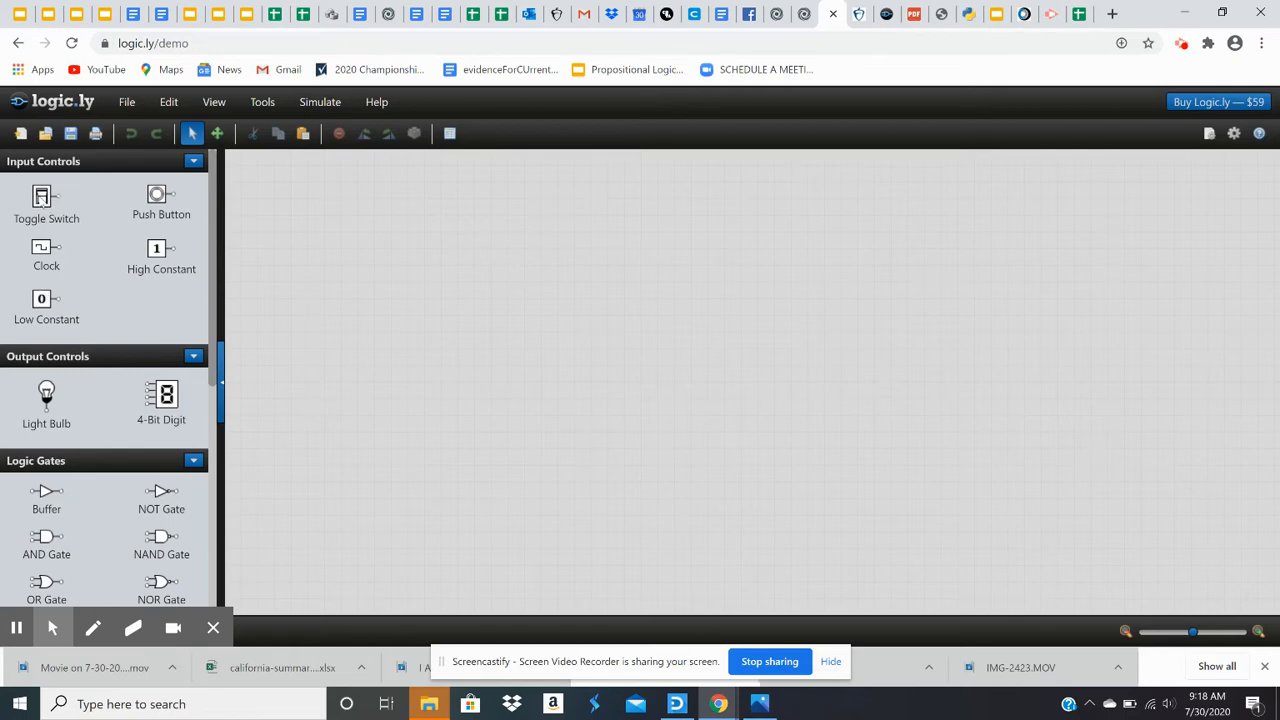
Step: Place three toggle switches stacked vertically on the canvas and switch the bottom one on
drag(42, 198, 430, 240)
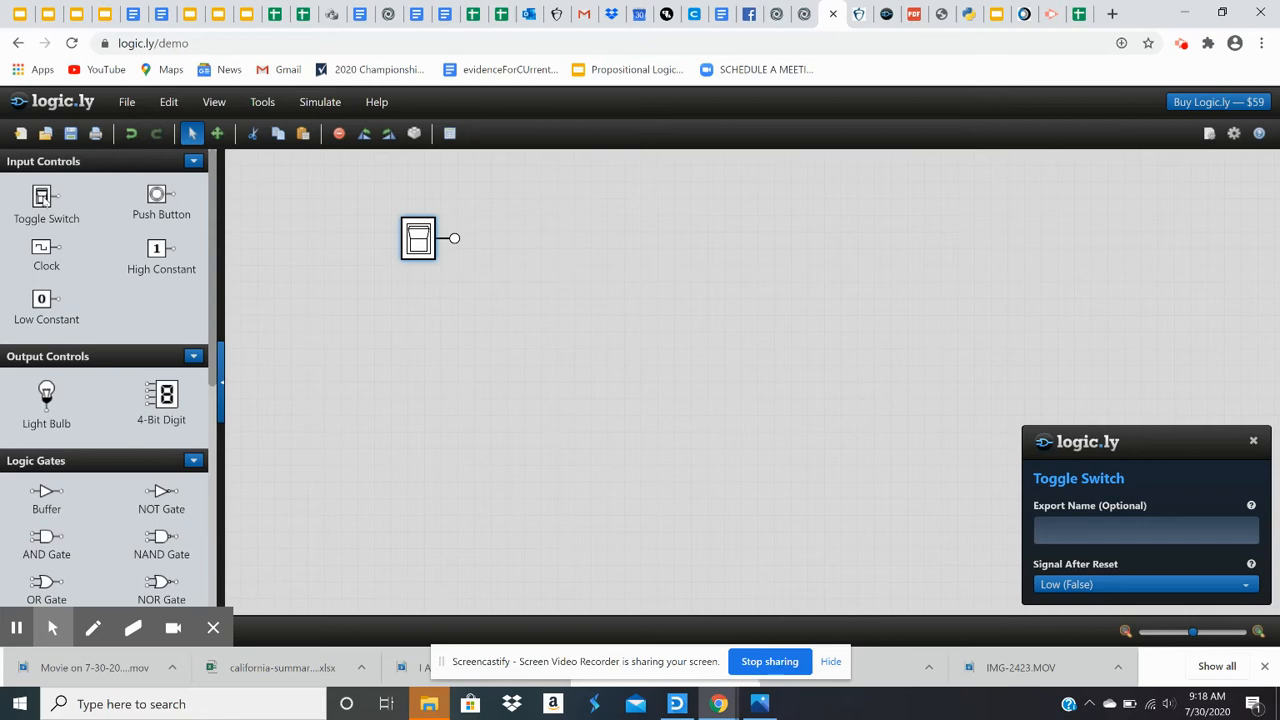
drag(44, 200, 423, 325)
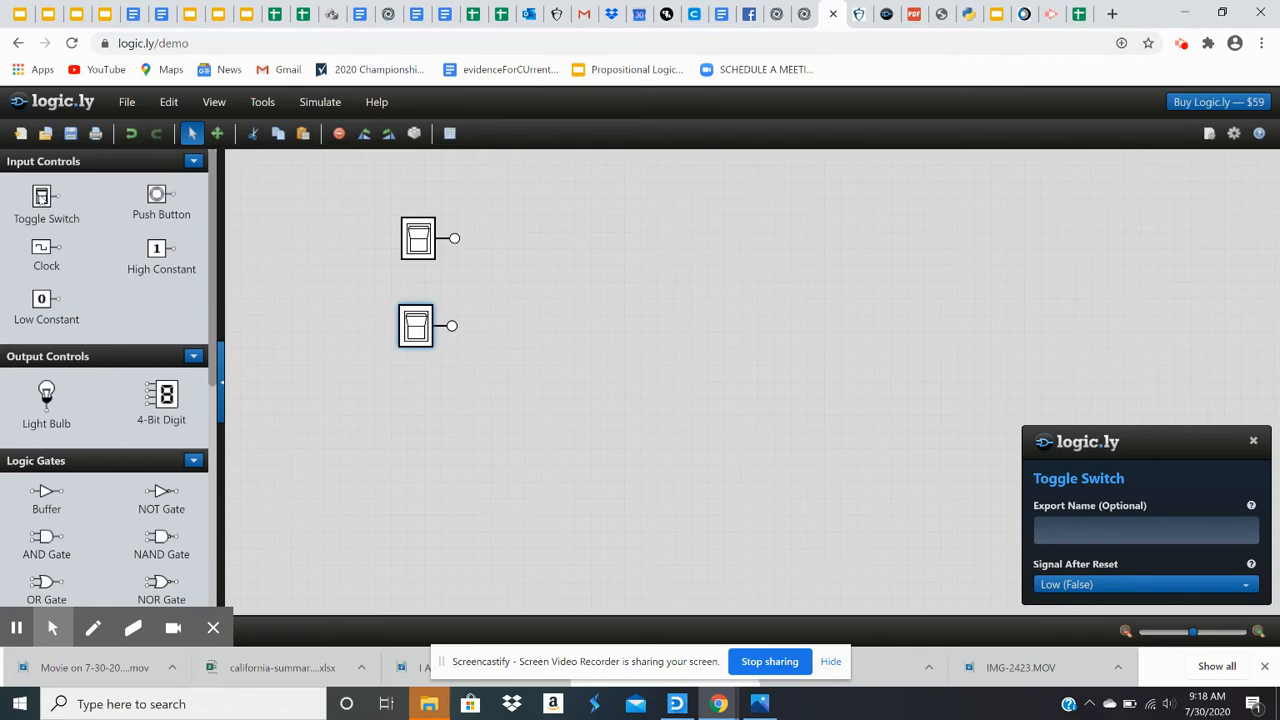
drag(41, 197, 418, 405)
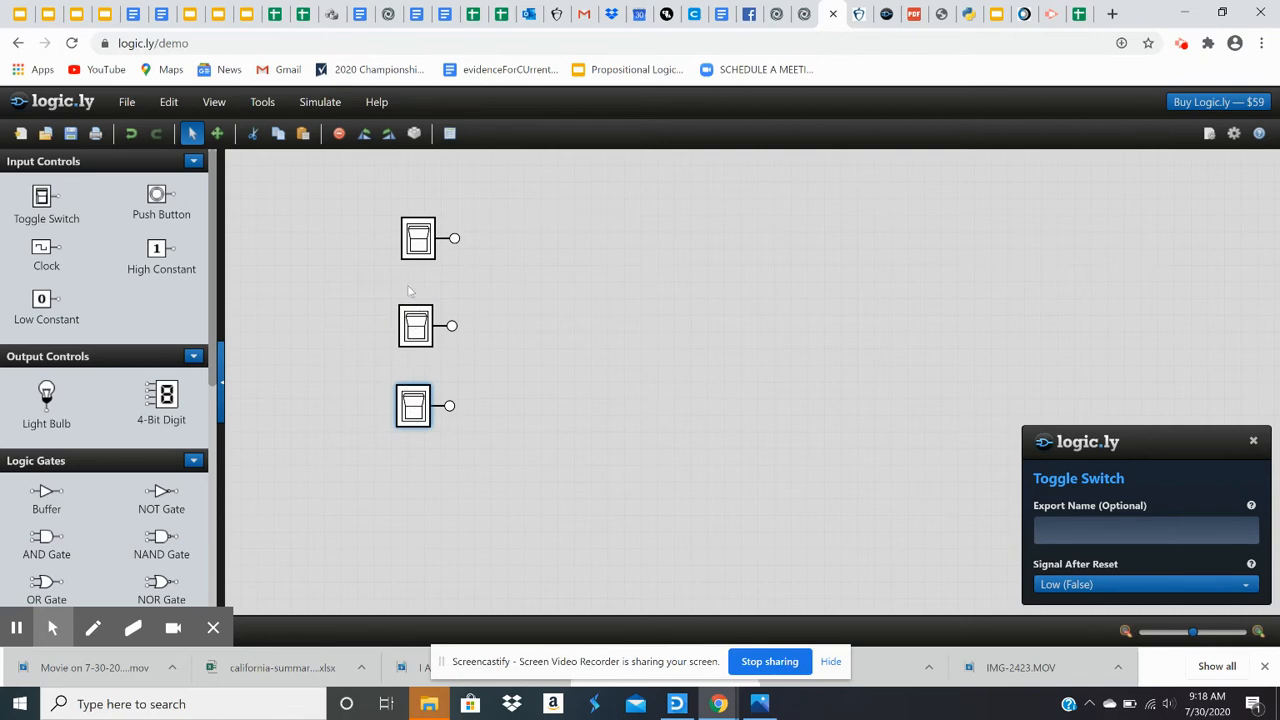
click(413, 410)
drag(418, 405, 421, 405)
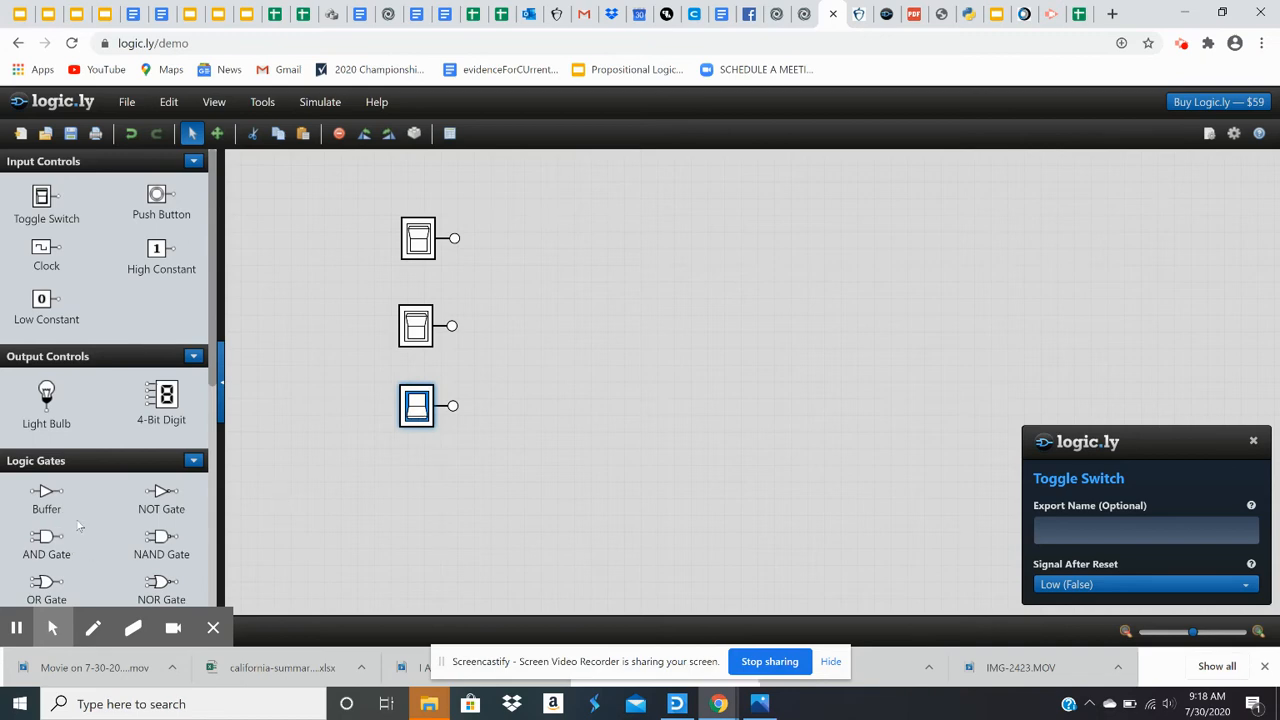
Step: Add an AND gate and an OR gate, wiring the top two switches into the AND gate and the bottom switch into the OR gate
drag(47, 540, 571, 284)
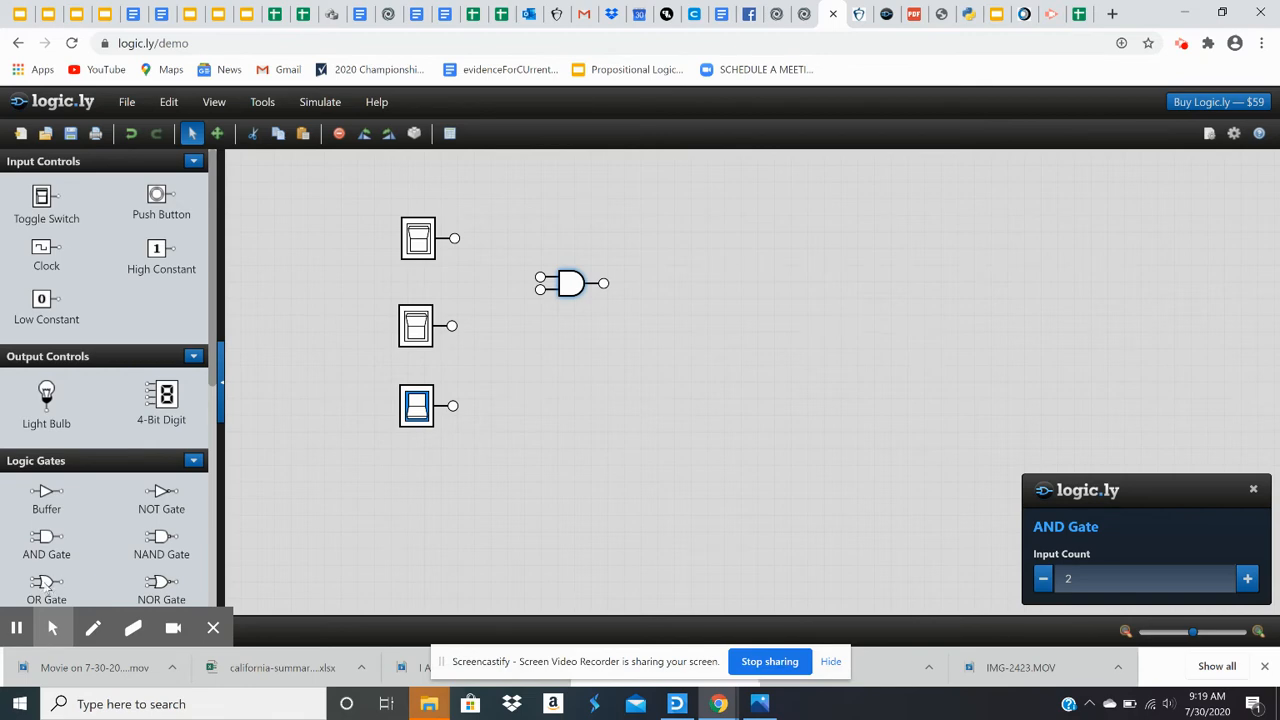
drag(47, 586, 665, 337)
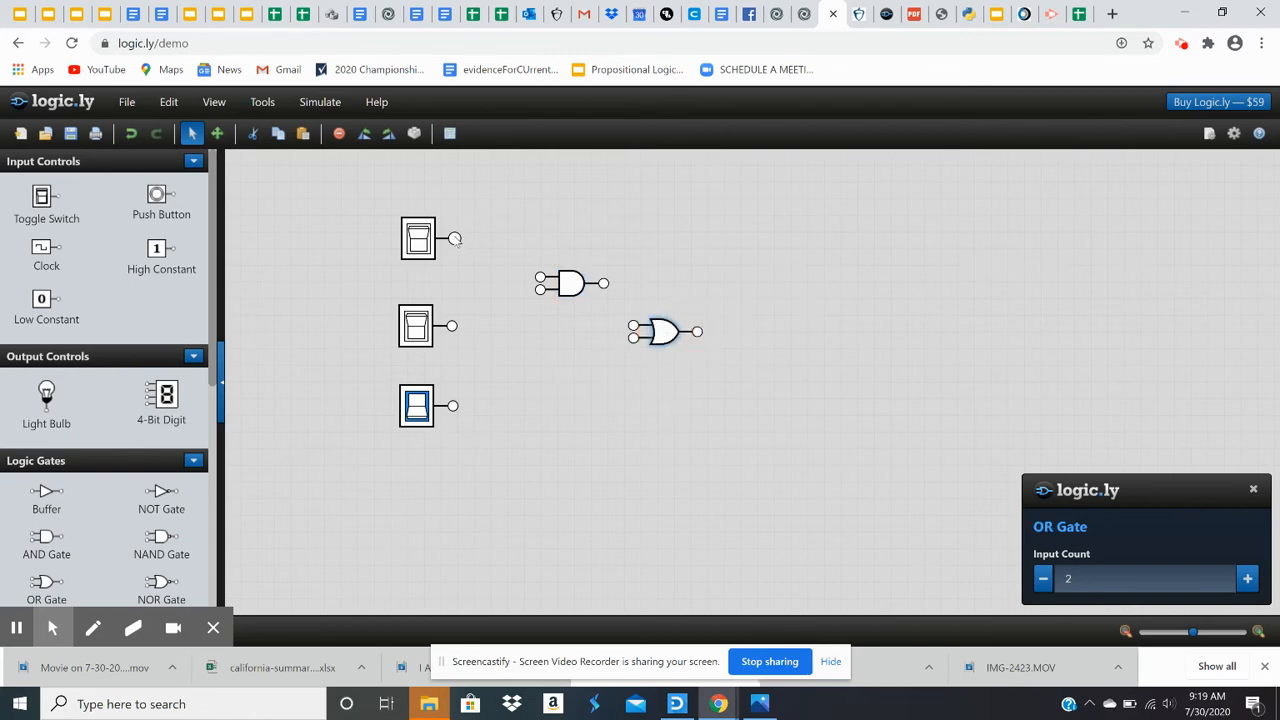
drag(455, 238, 540, 278)
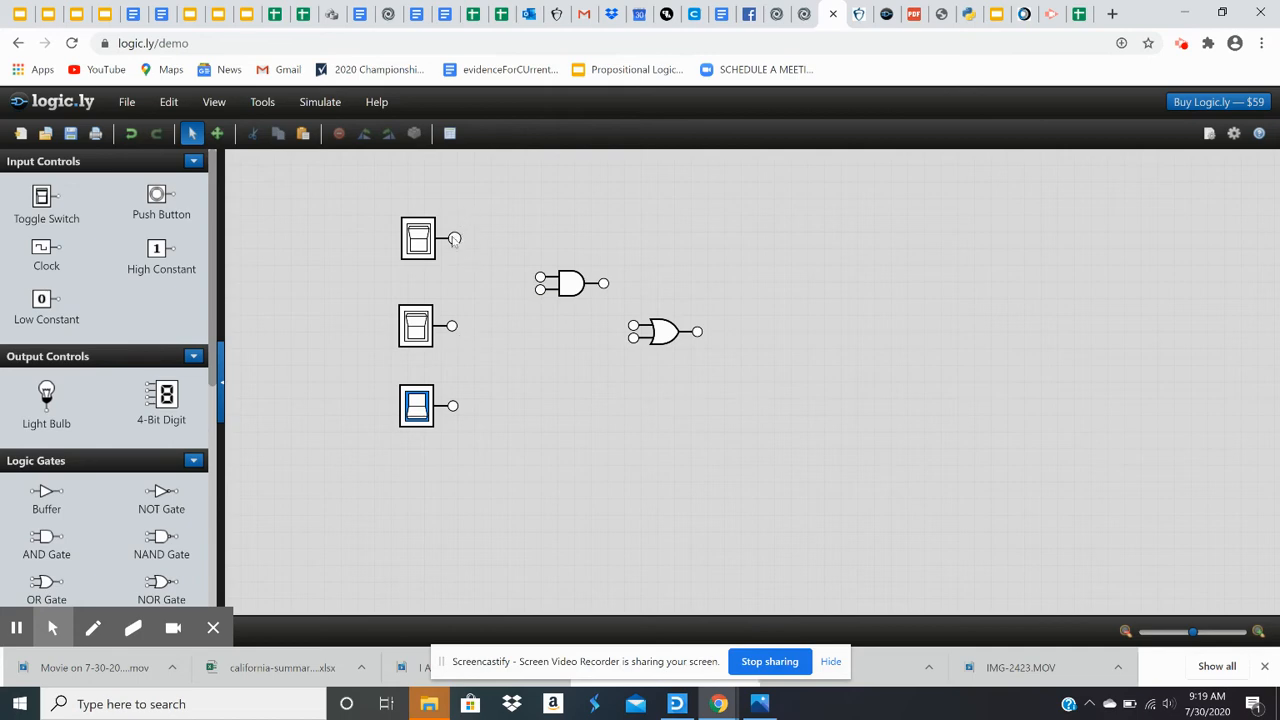
drag(455, 240, 540, 278)
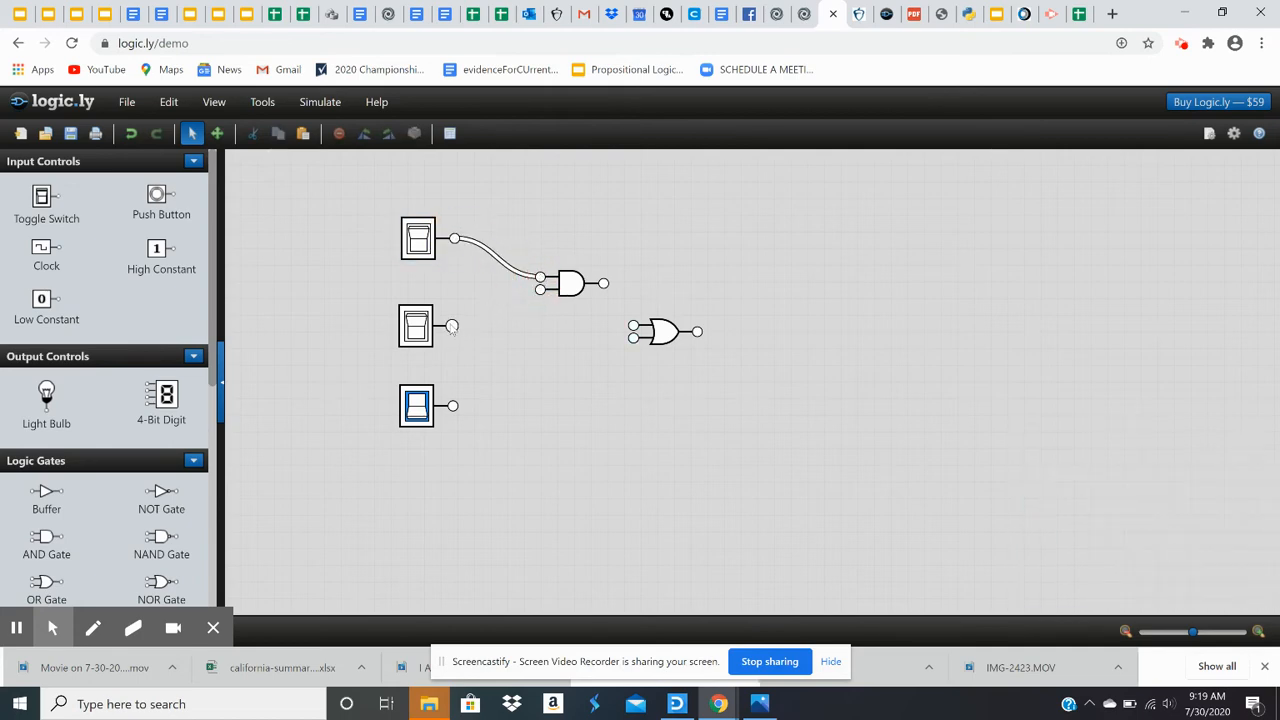
drag(452, 326, 540, 290)
drag(452, 405, 633, 341)
Step: Add a light bulb, connecting the AND gate's output to the OR gate and the OR gate's output to the bulb
drag(604, 286, 636, 328)
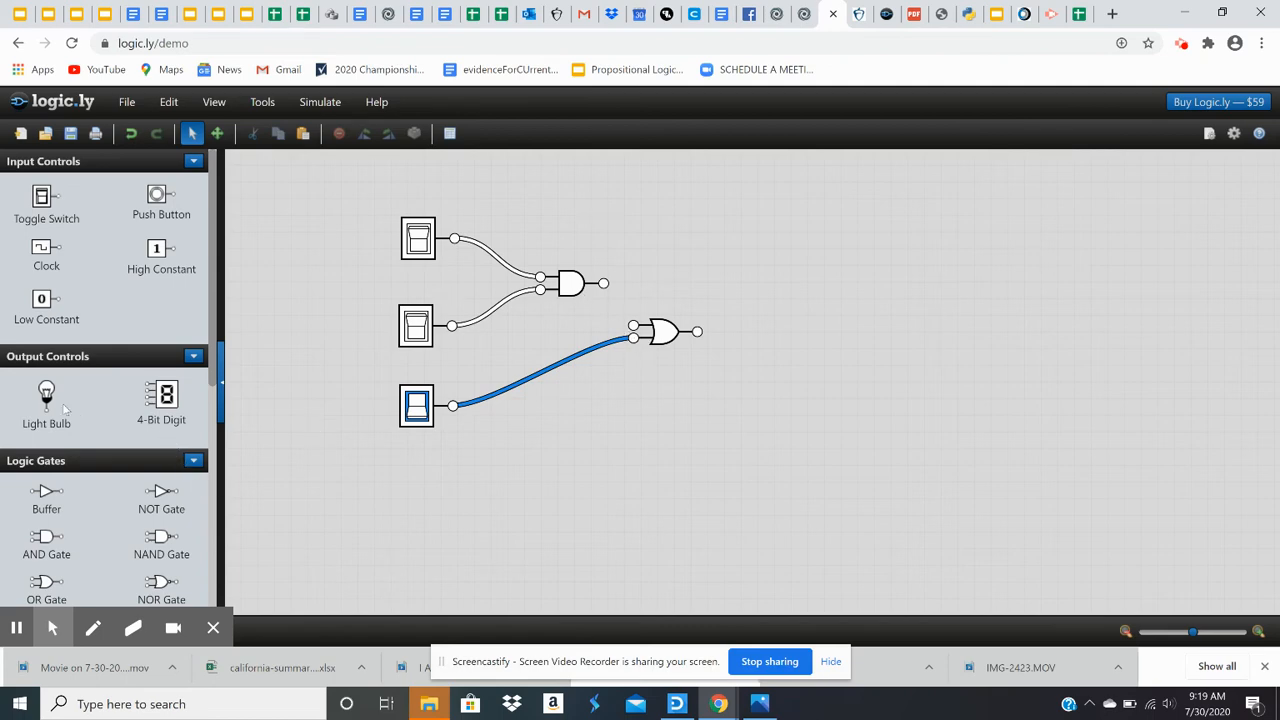
drag(46, 395, 793, 237)
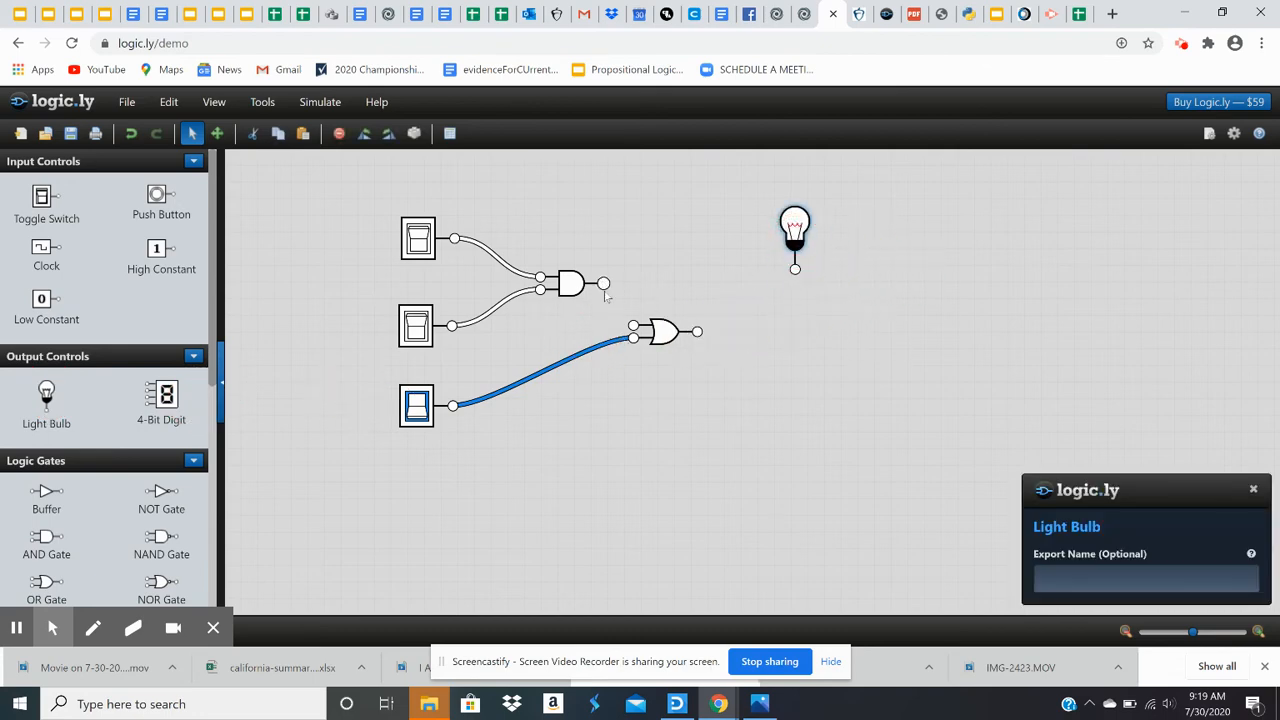
drag(606, 287, 637, 342)
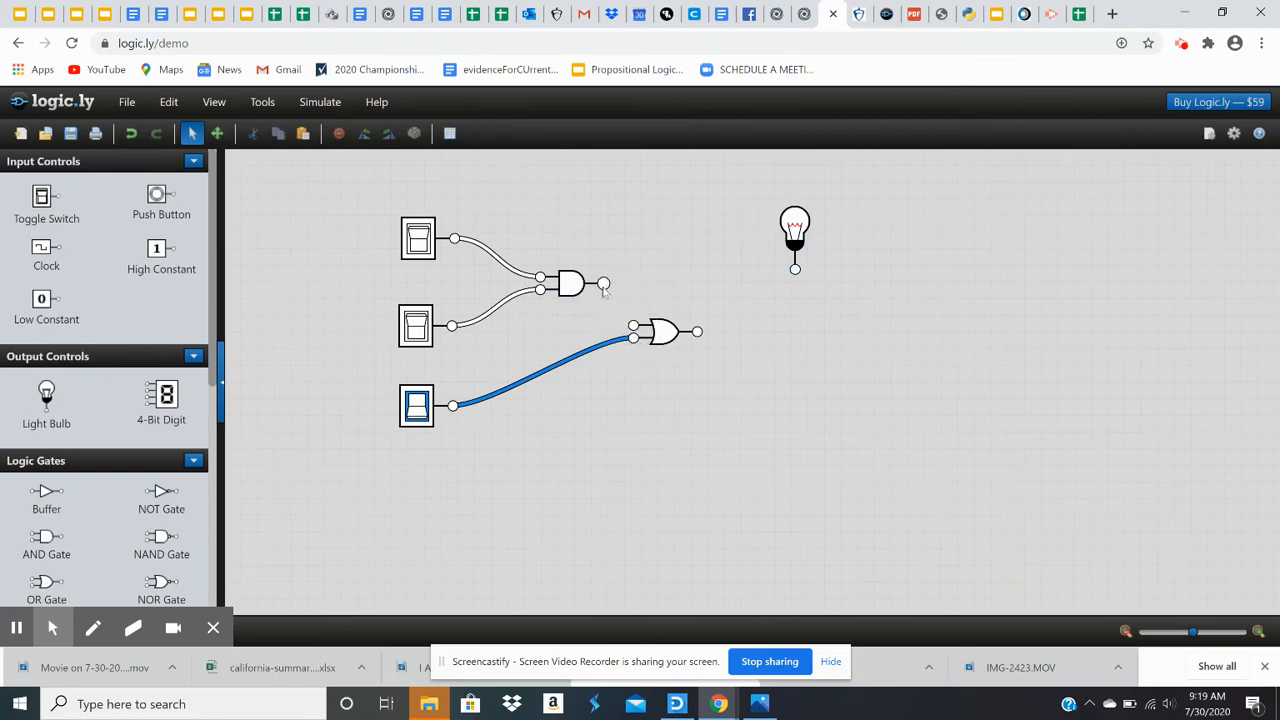
drag(604, 287, 633, 340)
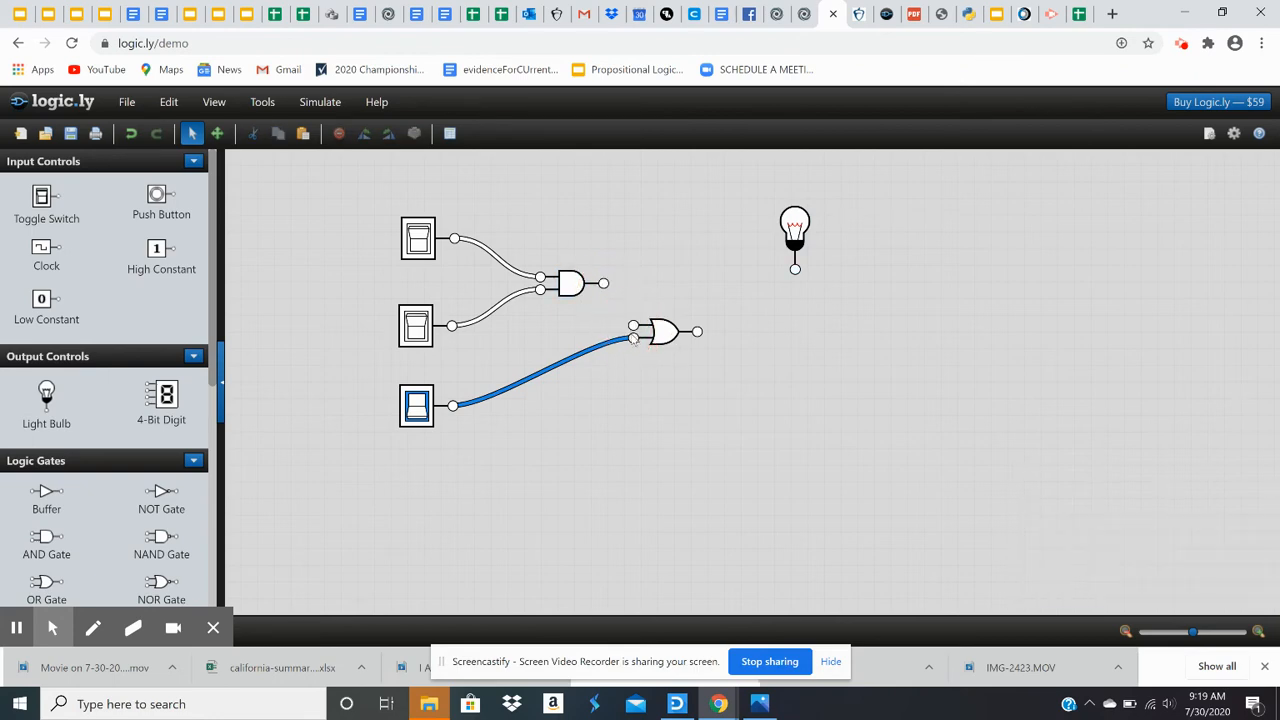
click(603, 287)
drag(603, 287, 796, 273)
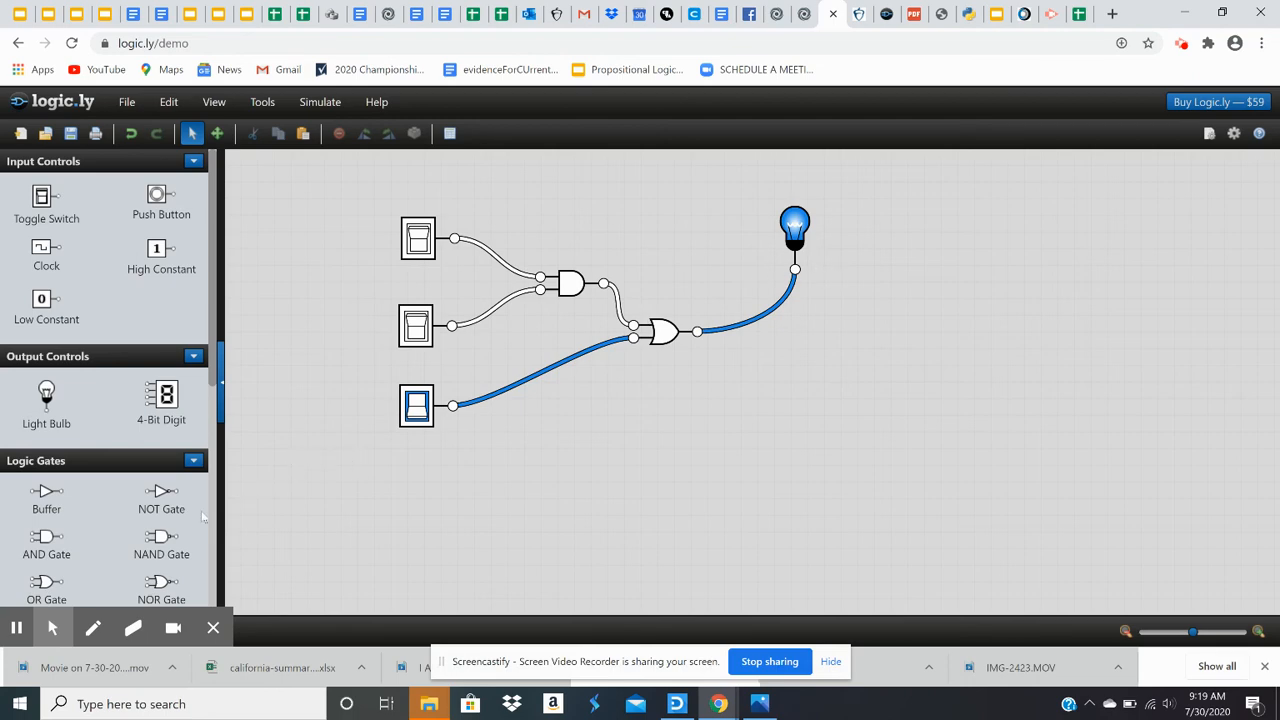
Step: Test the circuit by switching the bottom switch off and the top two switches on
click(416, 408)
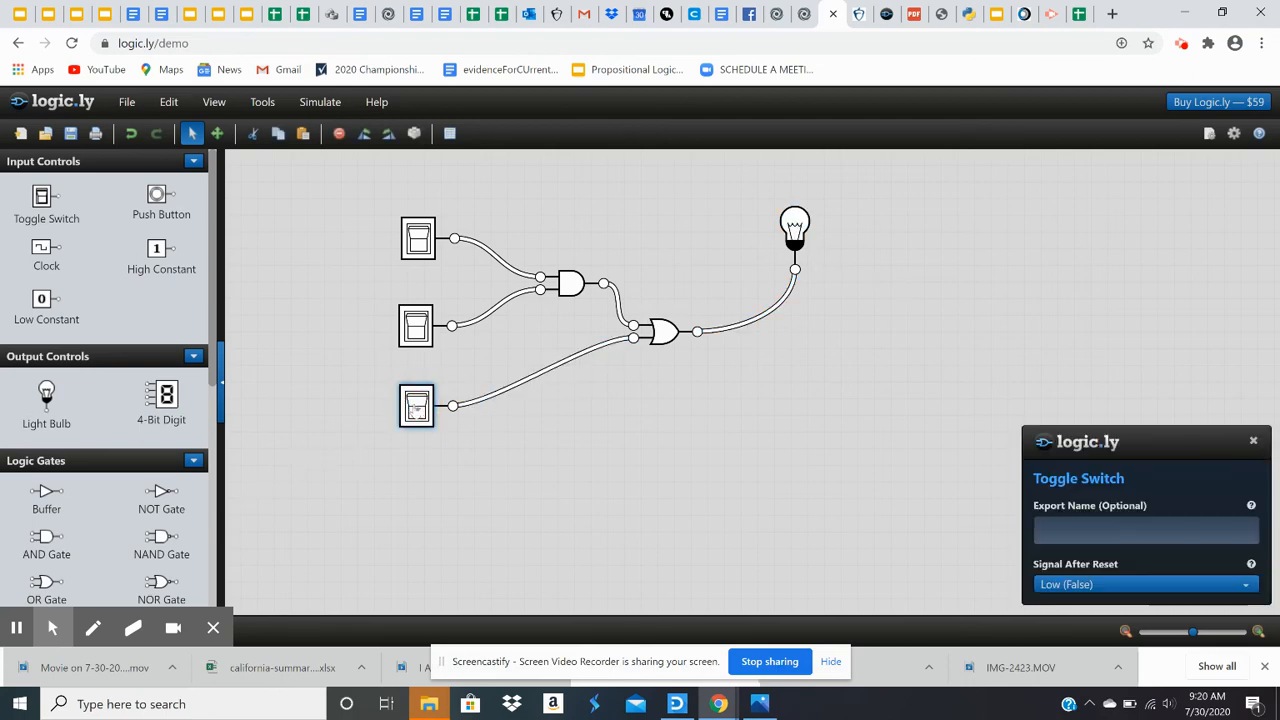
click(408, 337)
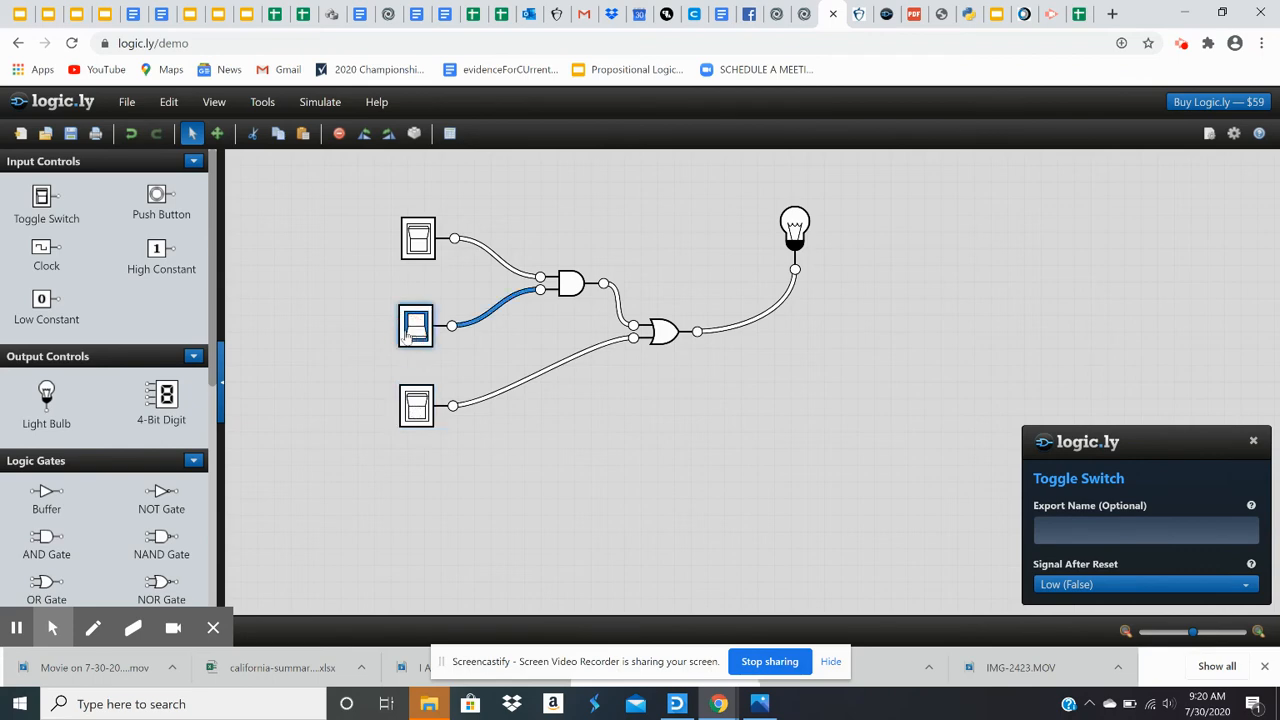
click(420, 247)
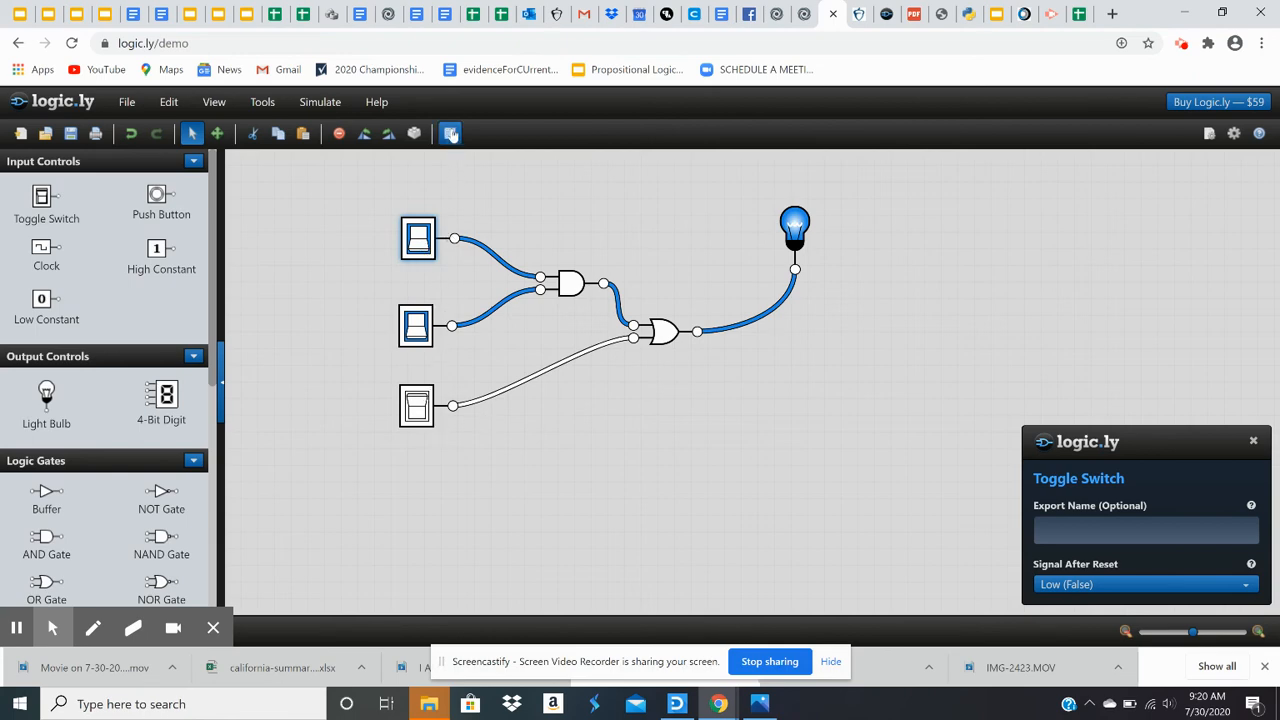
Step: Open the truth table for the whole circuit, not just the current selection, and export it as CSV
click(450, 135)
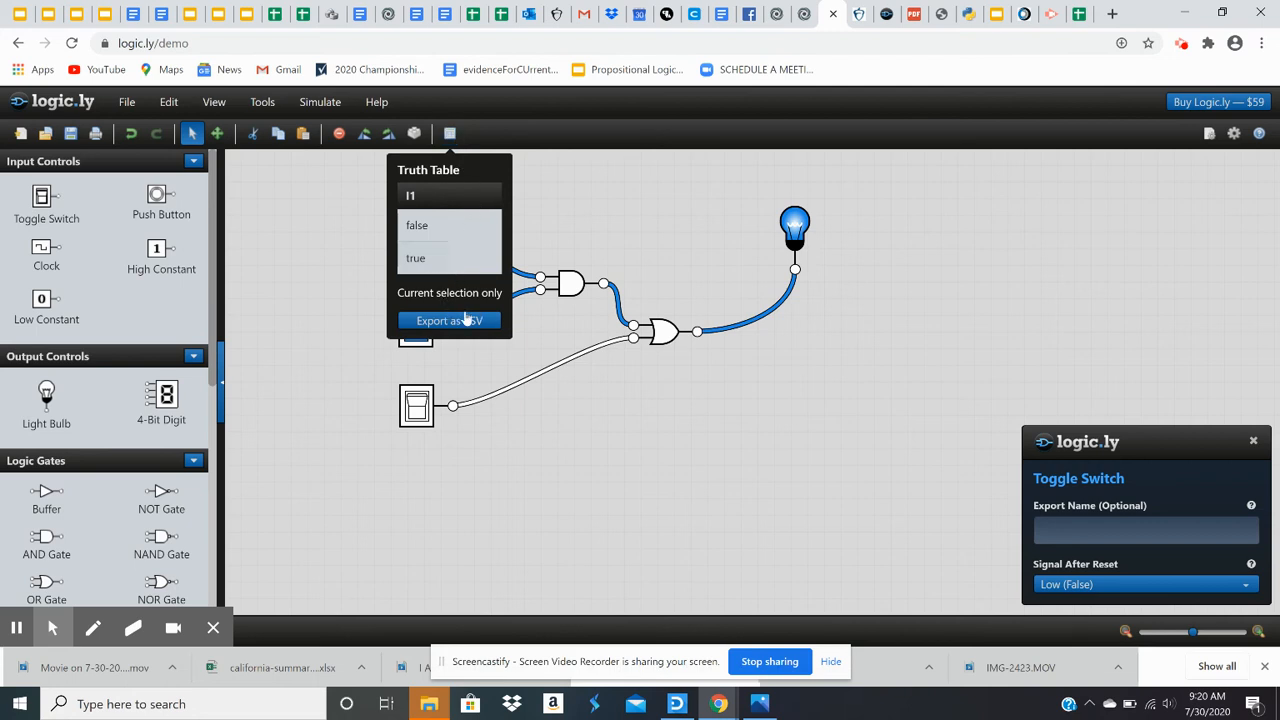
click(545, 215)
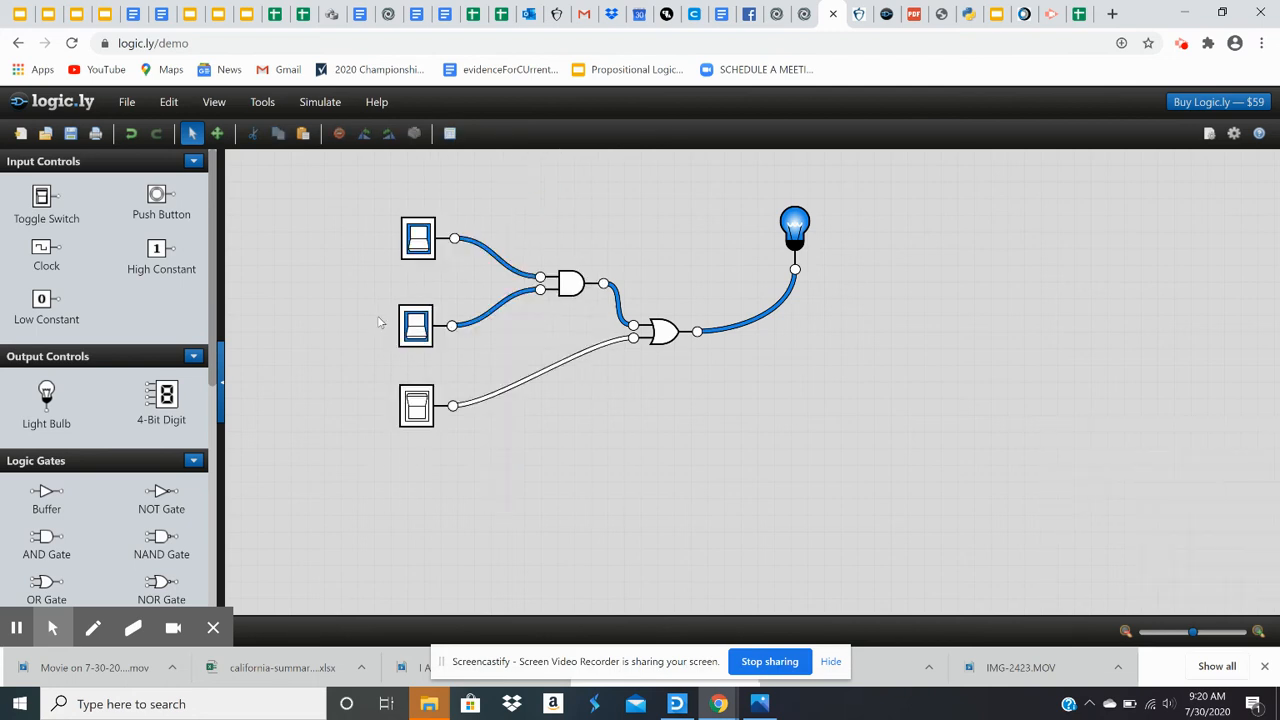
click(450, 134)
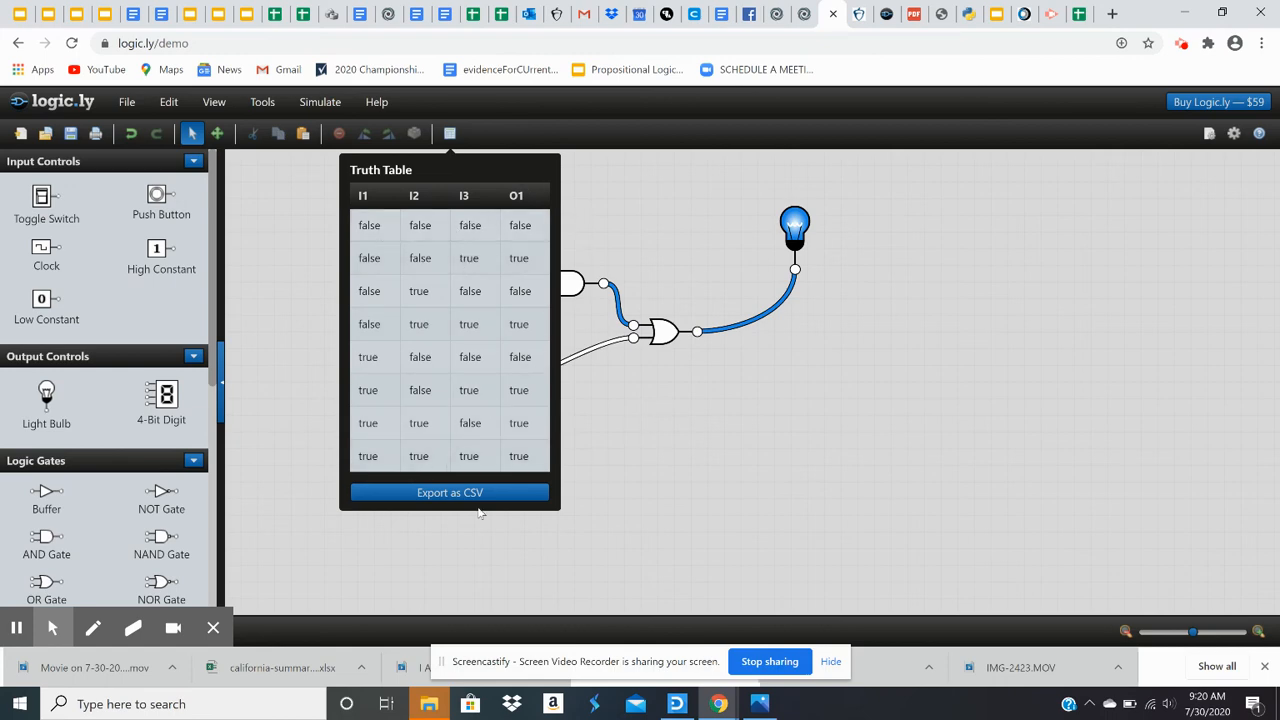
click(413, 494)
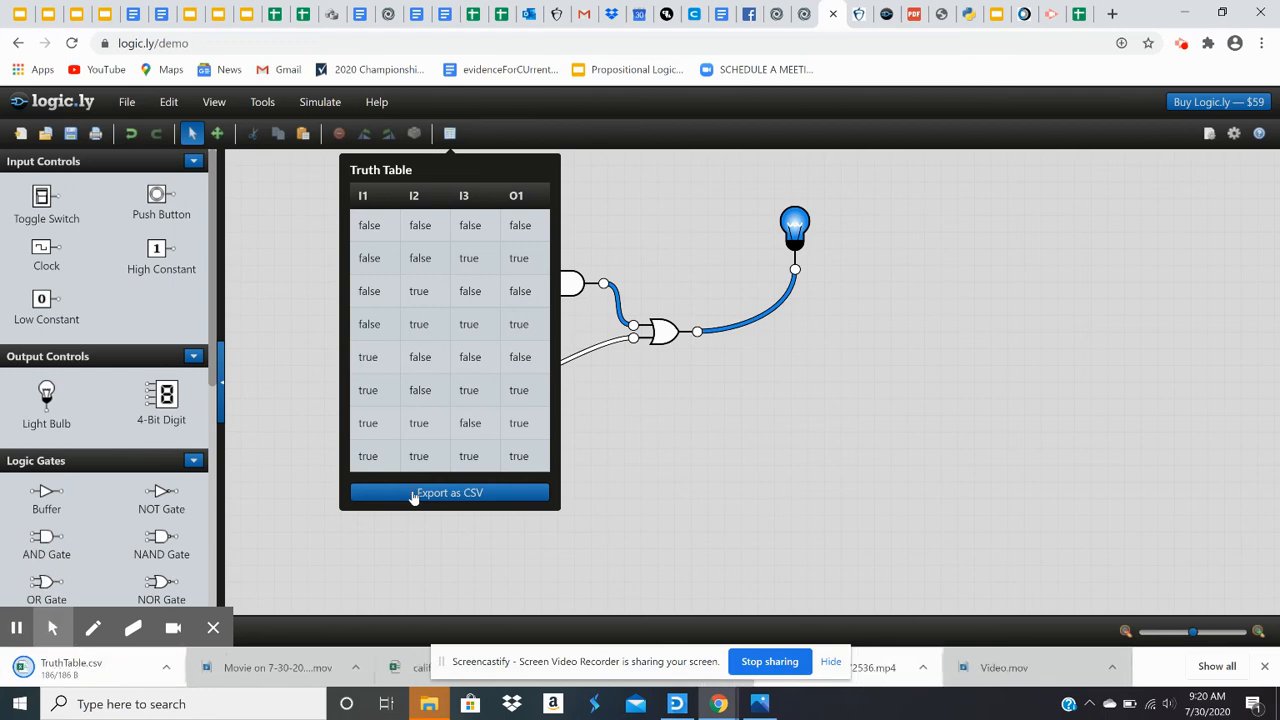
click(674, 480)
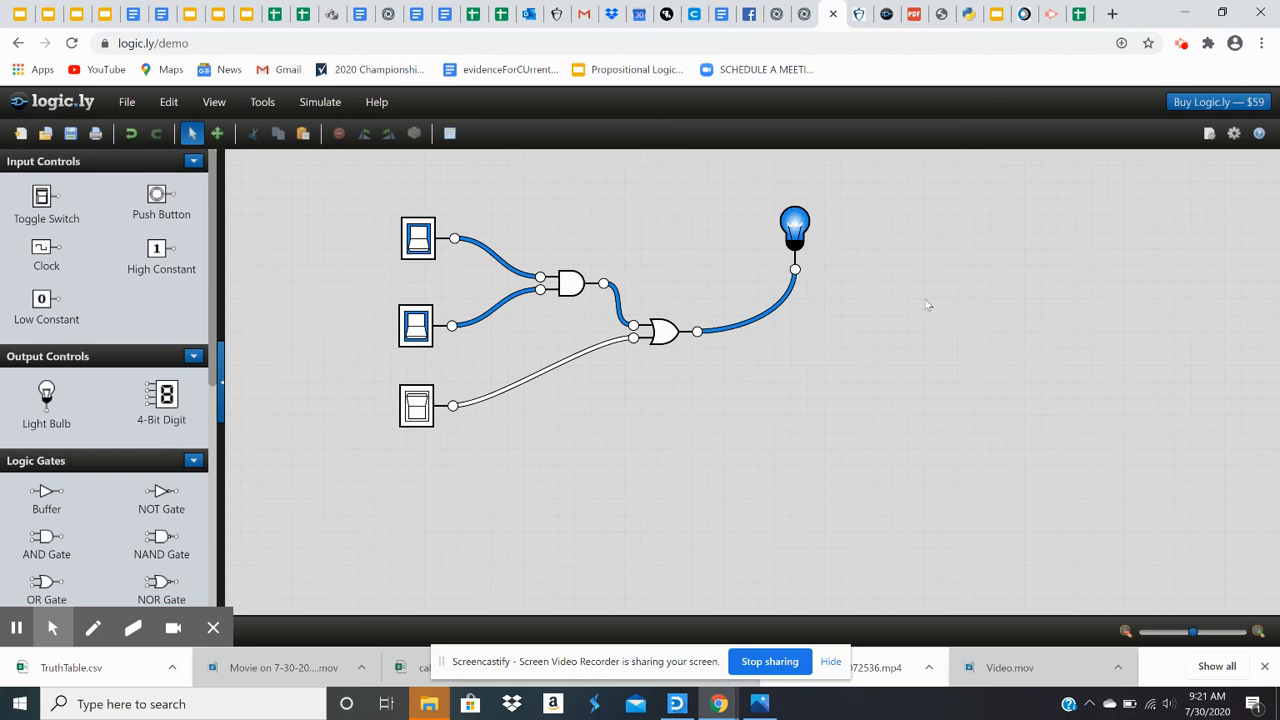
click(1181, 46)
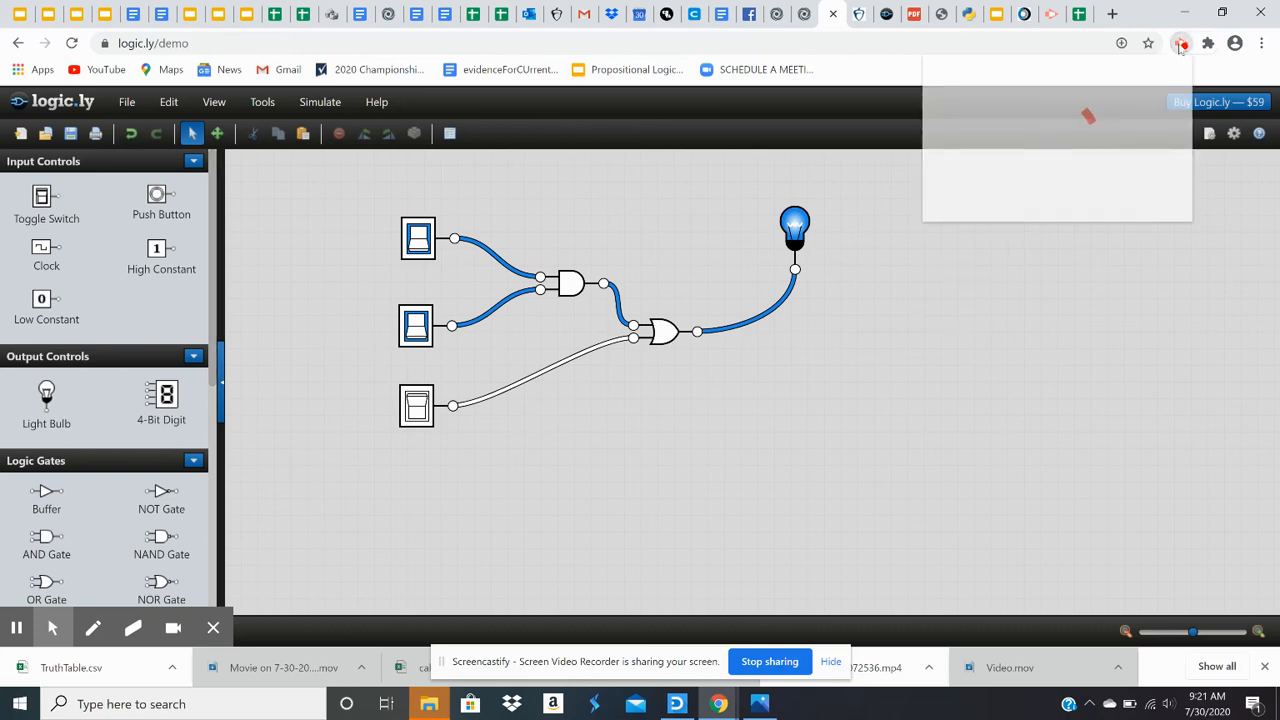